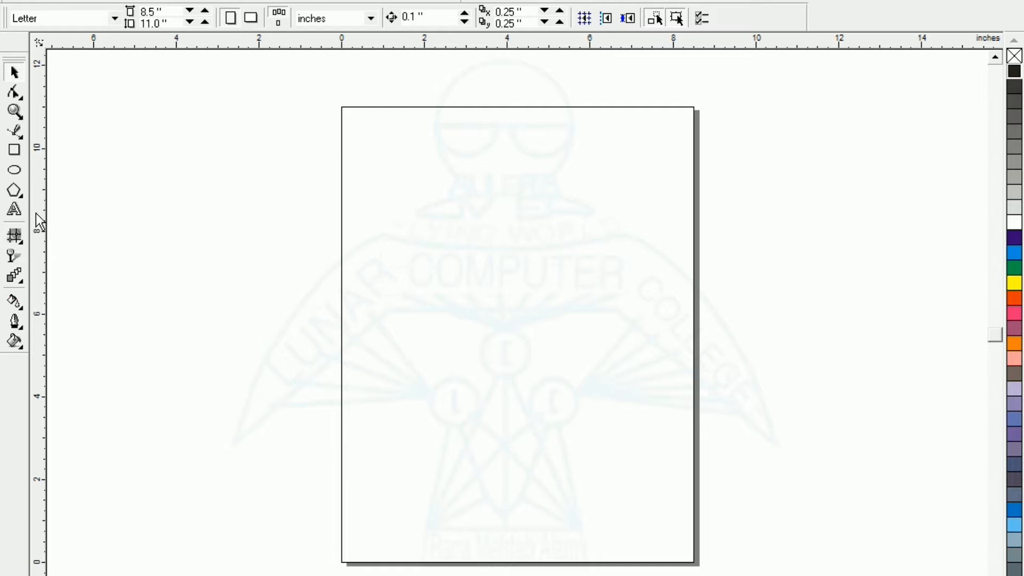
Draw a polygon about 0.84 by 0.80 inches on the page and set its number of sides to 6
{"action": "left_click", "coordinate": [15, 190]}
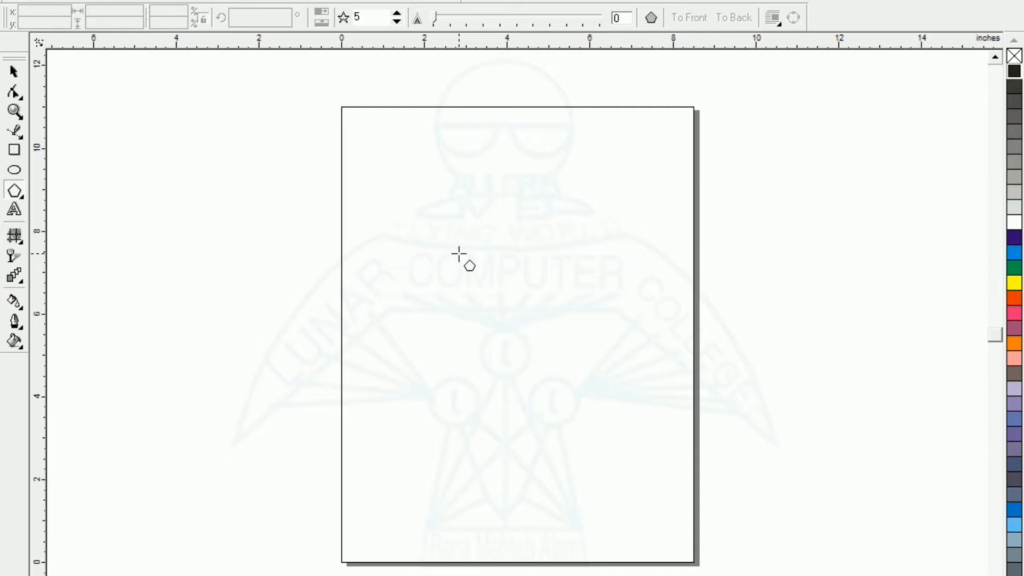
{"action": "left_click_drag", "start_coordinate": [458, 255], "coordinate": [494, 286]}
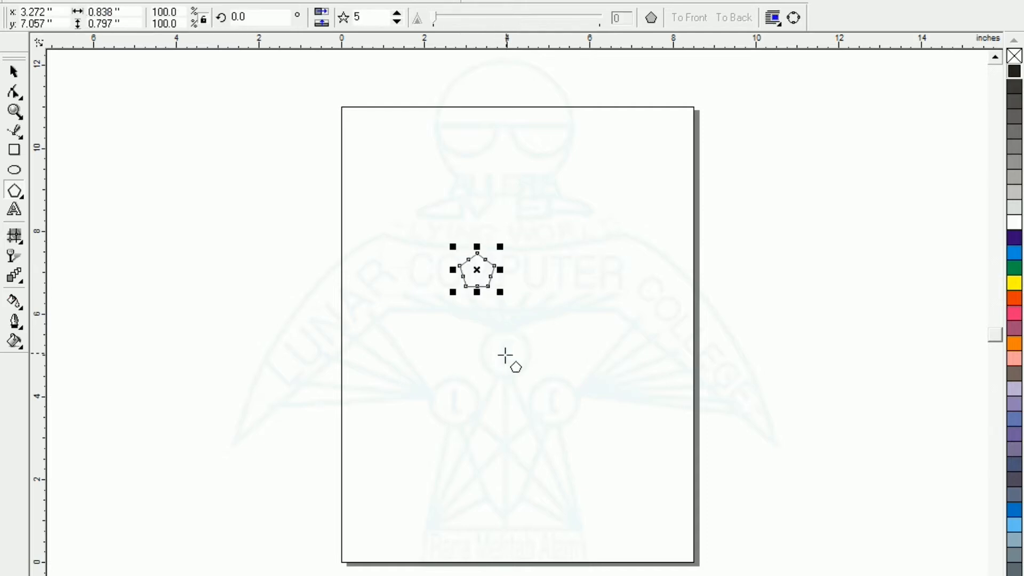
{"action": "double_click", "coordinate": [370, 16]}
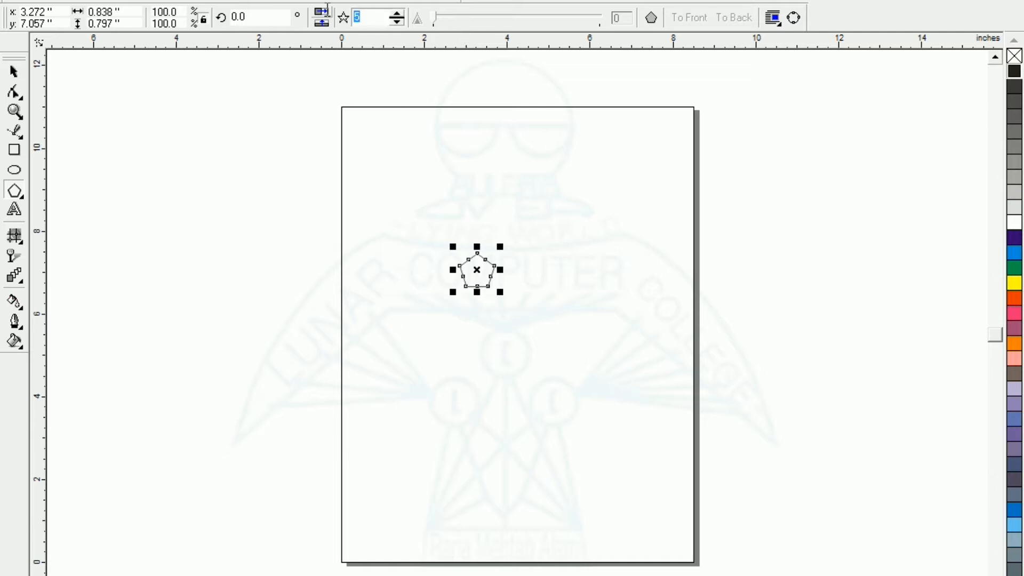
{"action": "type", "text": "6"}
{"action": "key", "text": "Return"}
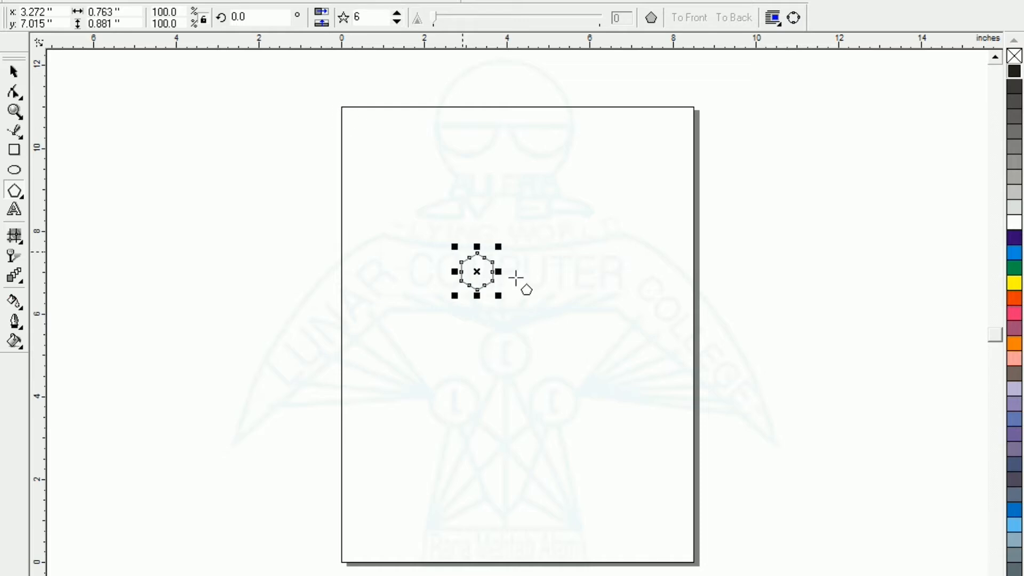
Thicken the hexagon's outline and place the outline behind the fill
{"action": "left_click", "coordinate": [16, 72]}
{"action": "left_click", "coordinate": [462, 332]}
{"action": "left_click_drag", "start_coordinate": [432, 227], "coordinate": [583, 348]}
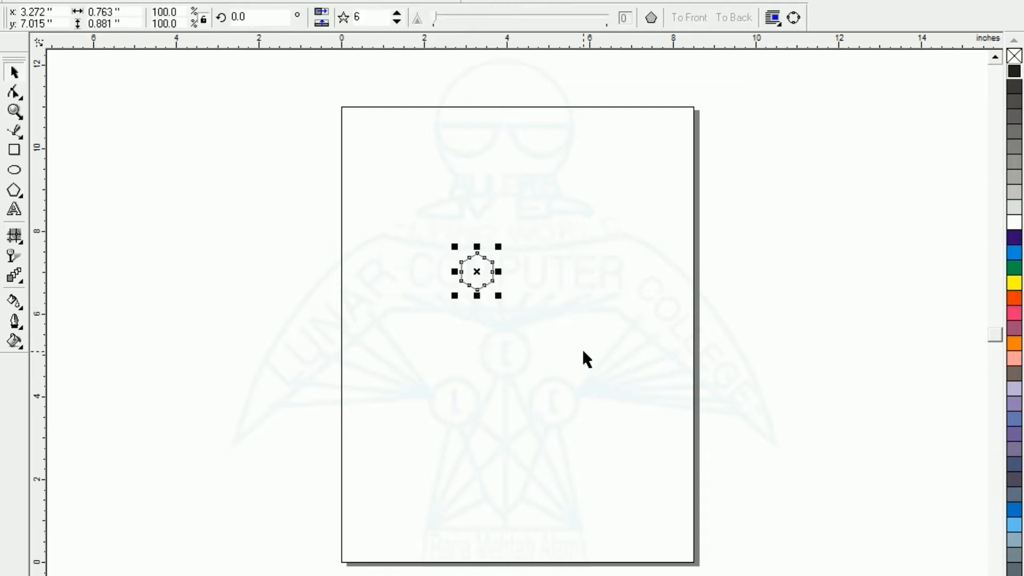
{"action": "key", "text": "shift+F2"}
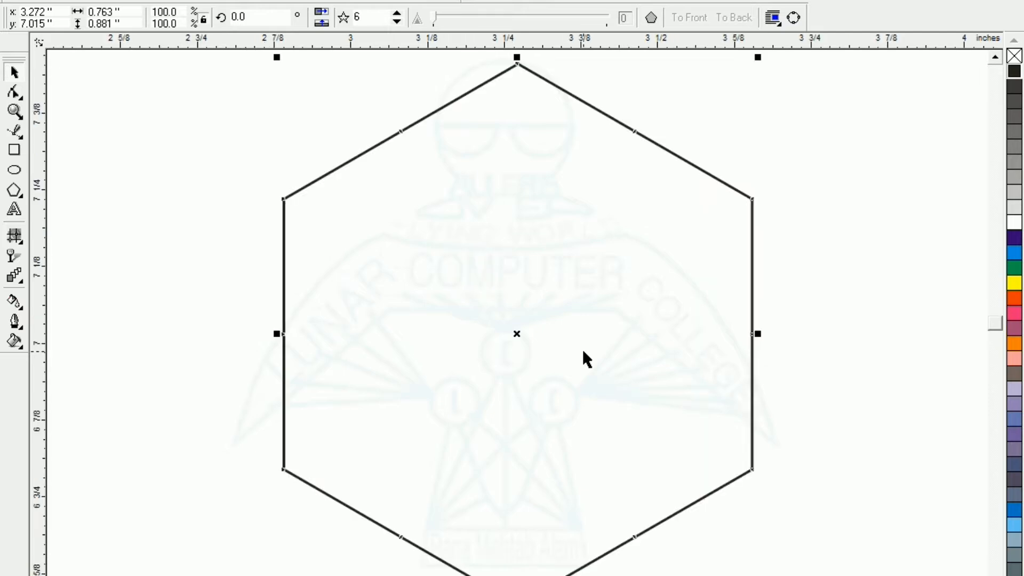
{"action": "key", "text": "F3"}
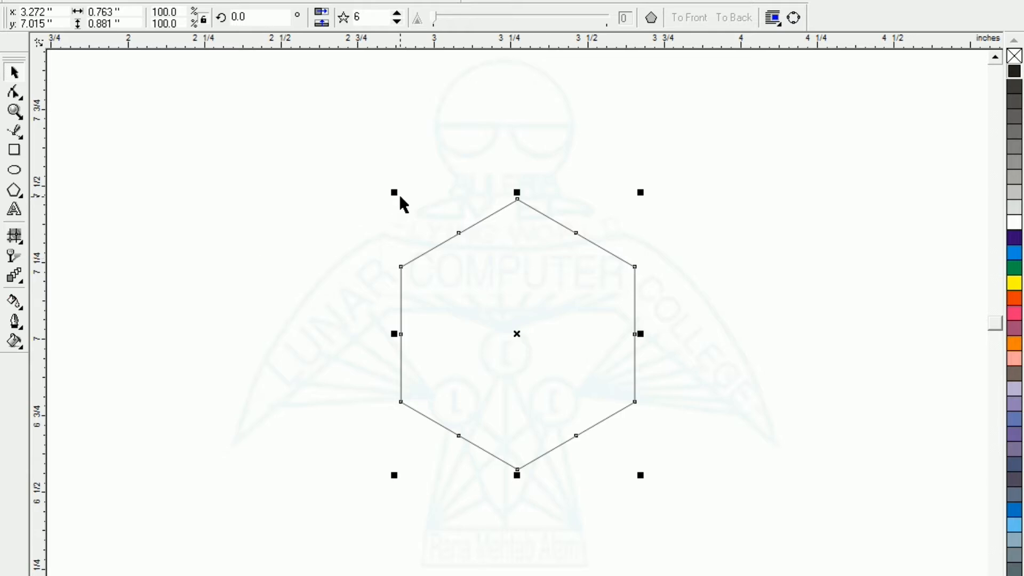
{"action": "key", "text": "F12"}
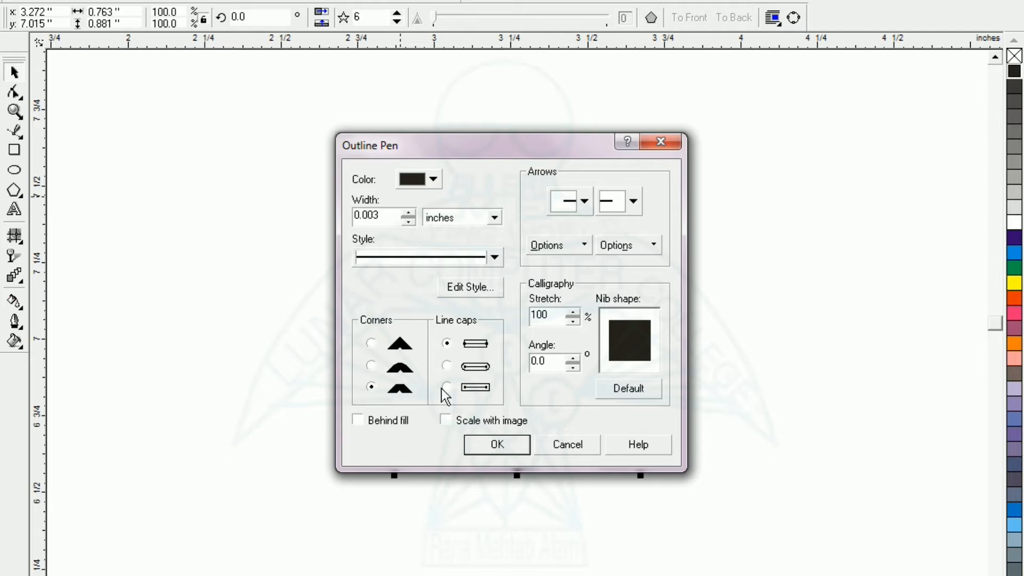
{"action": "left_click", "coordinate": [359, 420]}
{"action": "left_click", "coordinate": [409, 212]}
{"action": "left_click", "coordinate": [501, 452]}
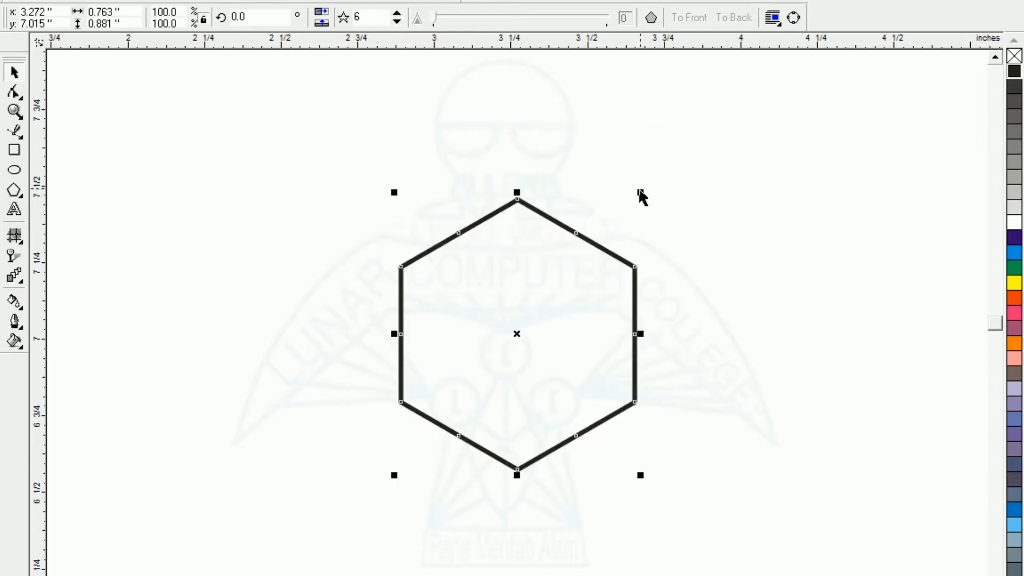
Create a smaller concentric copy of the hexagon, about 0.71 by 0.82 inches, inside the original
{"action": "left_click", "coordinate": [640, 190]}
{"action": "left_click_drag", "start_coordinate": [639, 190], "coordinate": [633, 194]}
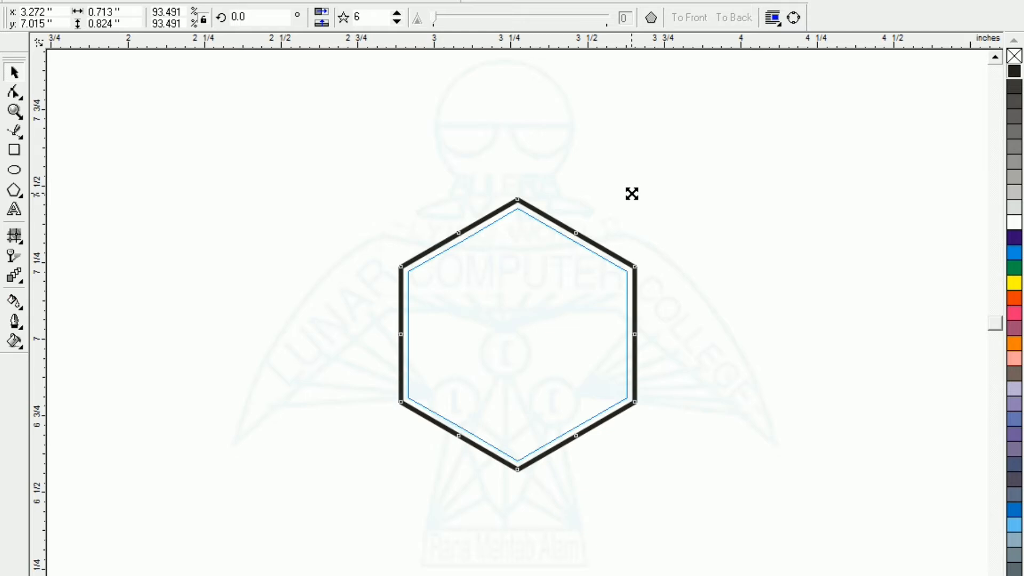
{"action": "left_click_drag", "start_coordinate": [632, 194], "coordinate": [632, 195]}
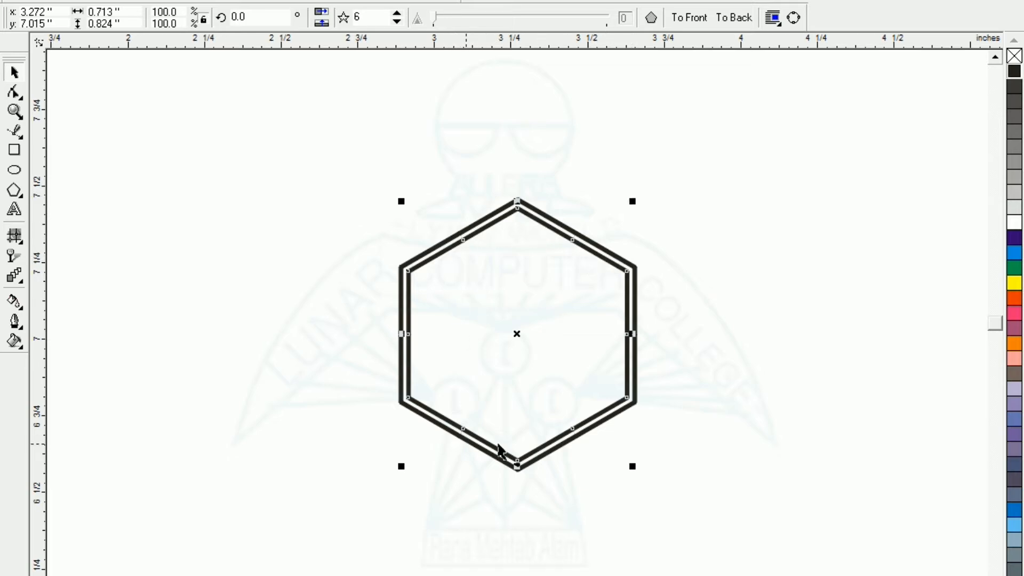
Color the inner hexagon's fill and outline yellow and shrink it about its centre to about 0.70 by 0.81 inches
{"action": "left_click", "coordinate": [1015, 284]}
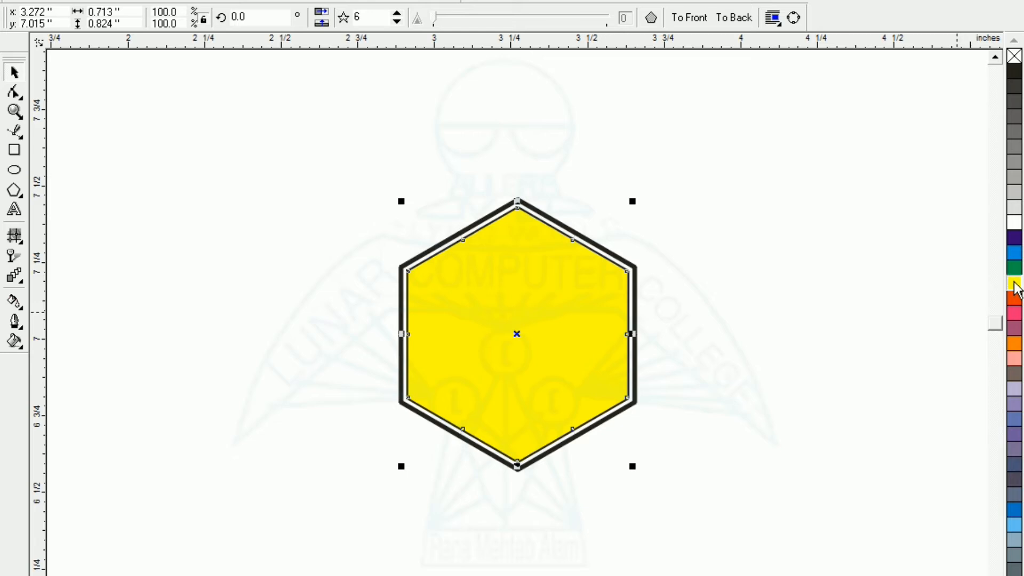
{"action": "right_click", "coordinate": [1015, 285]}
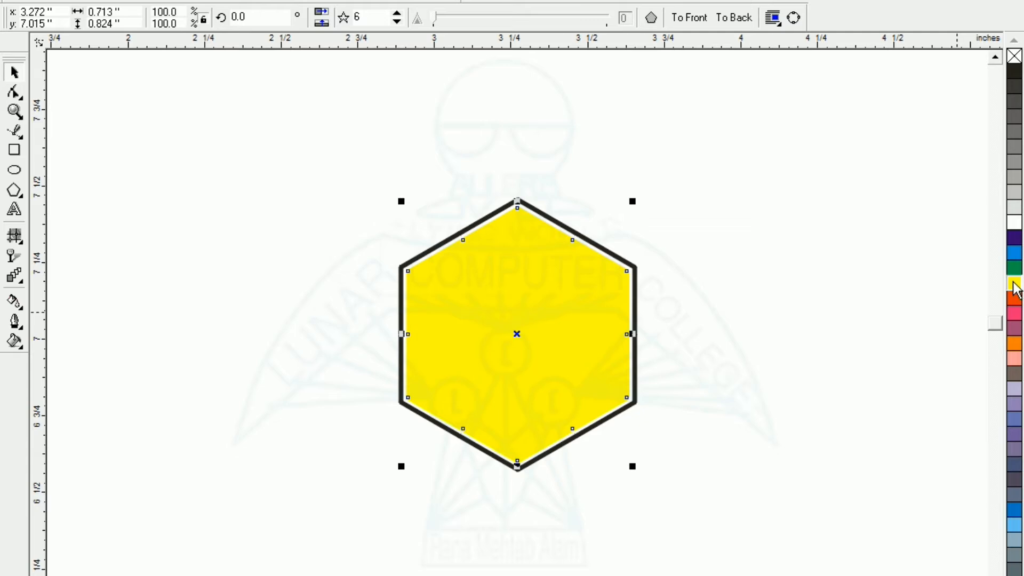
{"action": "left_click", "coordinate": [955, 318]}
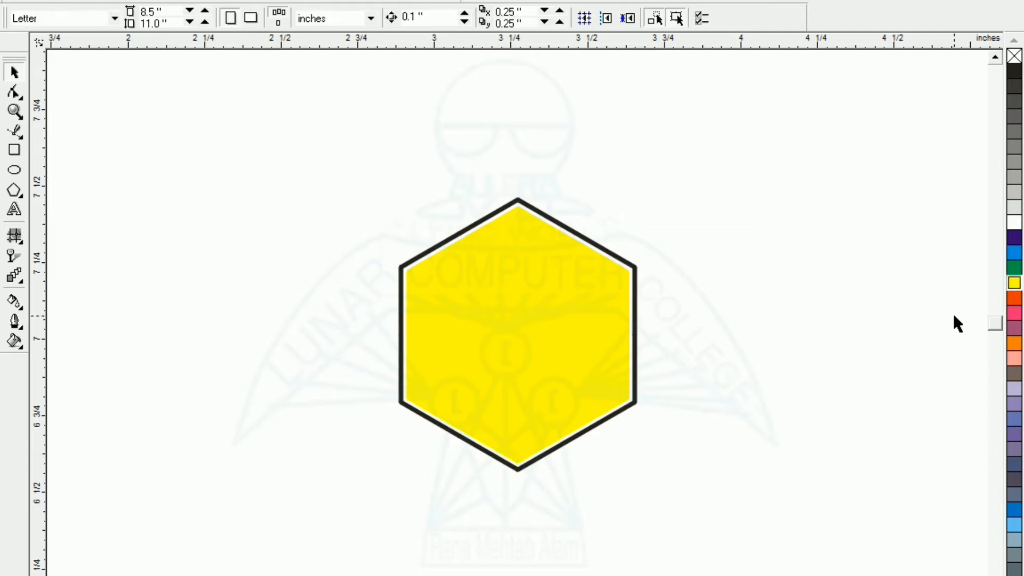
{"action": "left_click", "coordinate": [515, 354]}
{"action": "left_click_drag", "start_coordinate": [634, 201], "coordinate": [634, 206]}
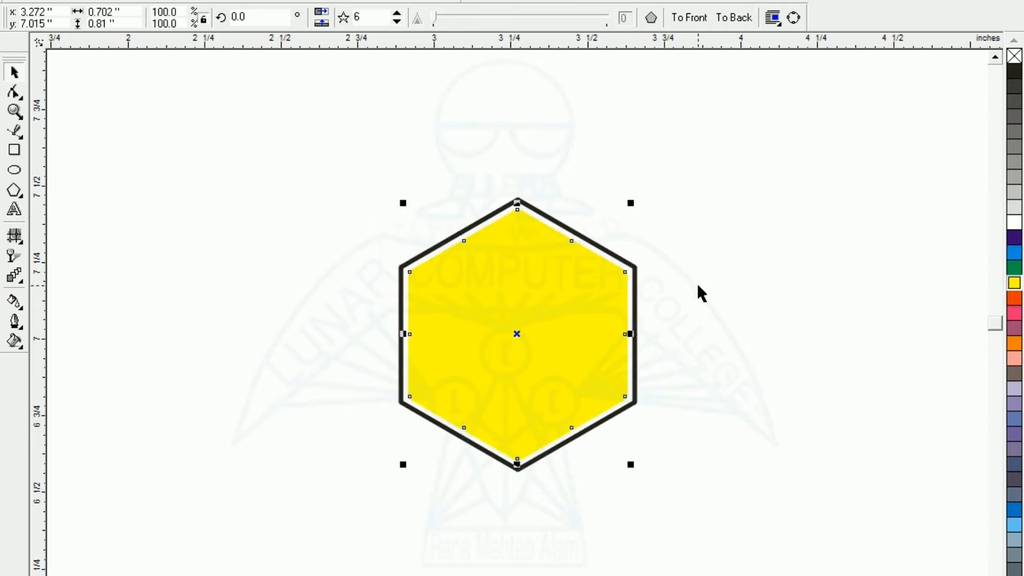
Copy the inner and outer hexagons together to the right so the adjoining vertical edges coincide
{"action": "left_click", "coordinate": [450, 477]}
{"action": "left_click_drag", "start_coordinate": [295, 149], "coordinate": [715, 531]}
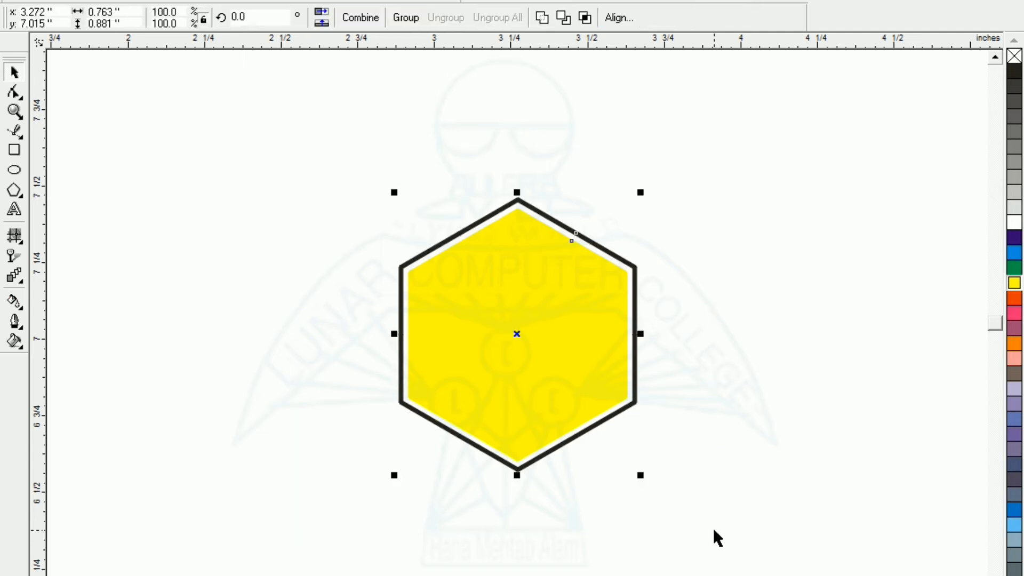
{"action": "left_click_drag", "start_coordinate": [519, 334], "coordinate": [751, 348]}
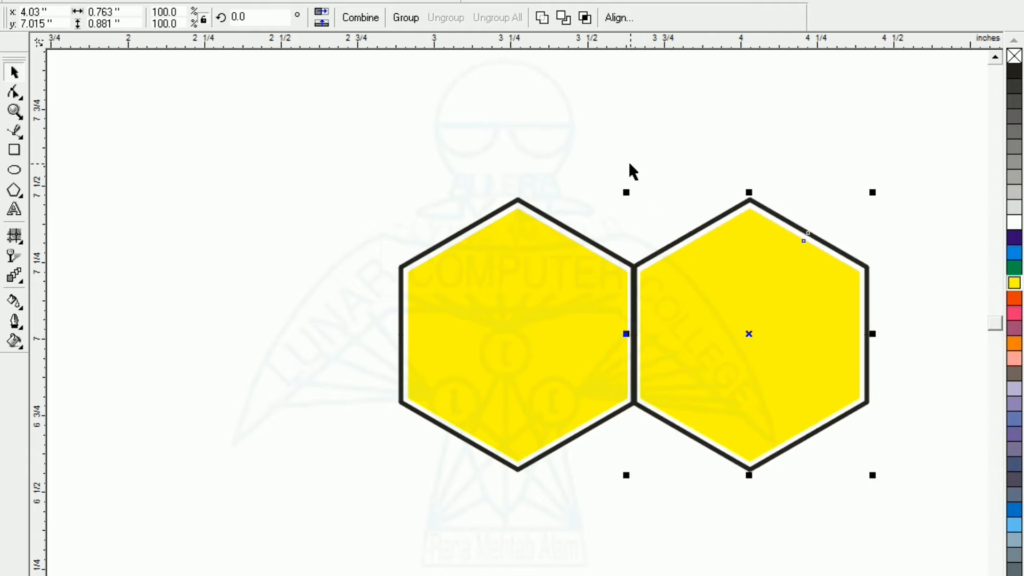
{"action": "key", "text": "Left"}
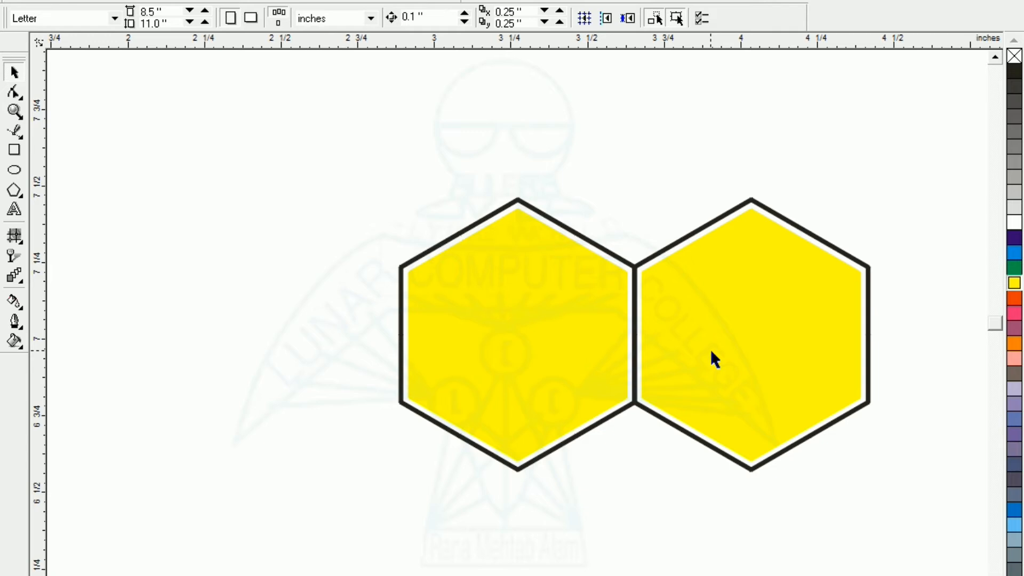
Fill the inner hexagon of the right-hand copy with red
{"action": "left_click", "coordinate": [712, 350]}
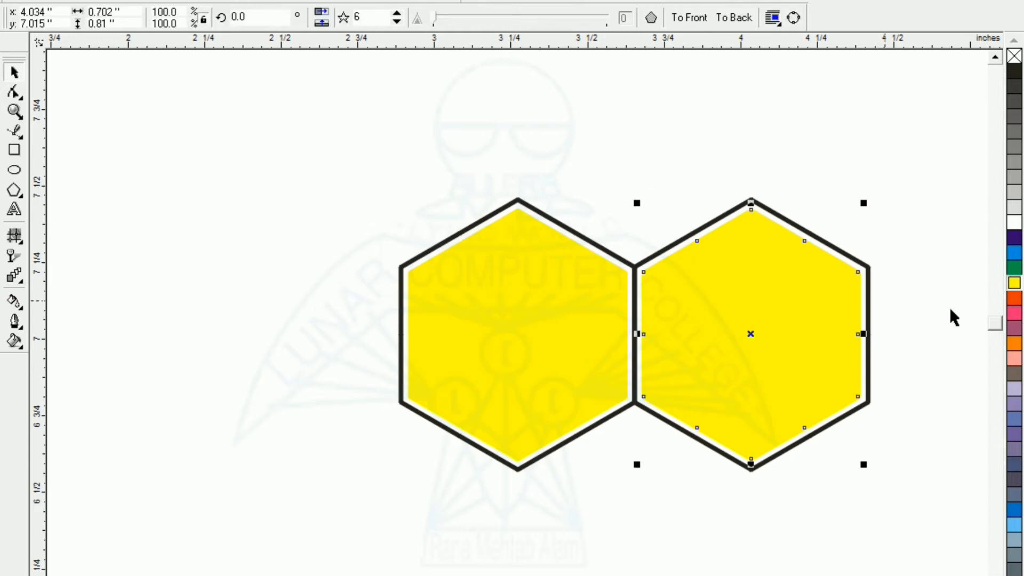
{"action": "left_click", "coordinate": [1014, 299]}
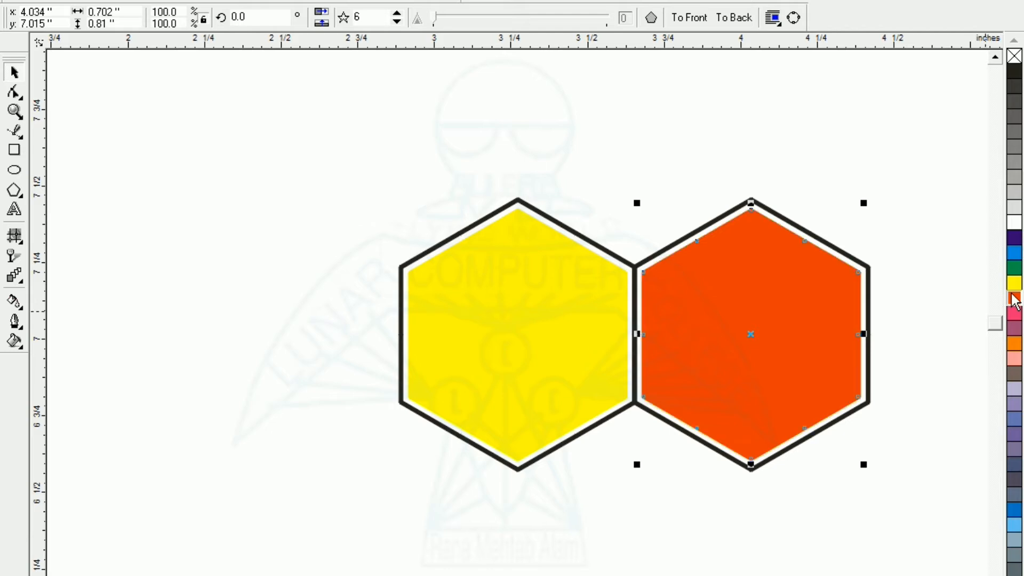
{"action": "left_click", "coordinate": [630, 202]}
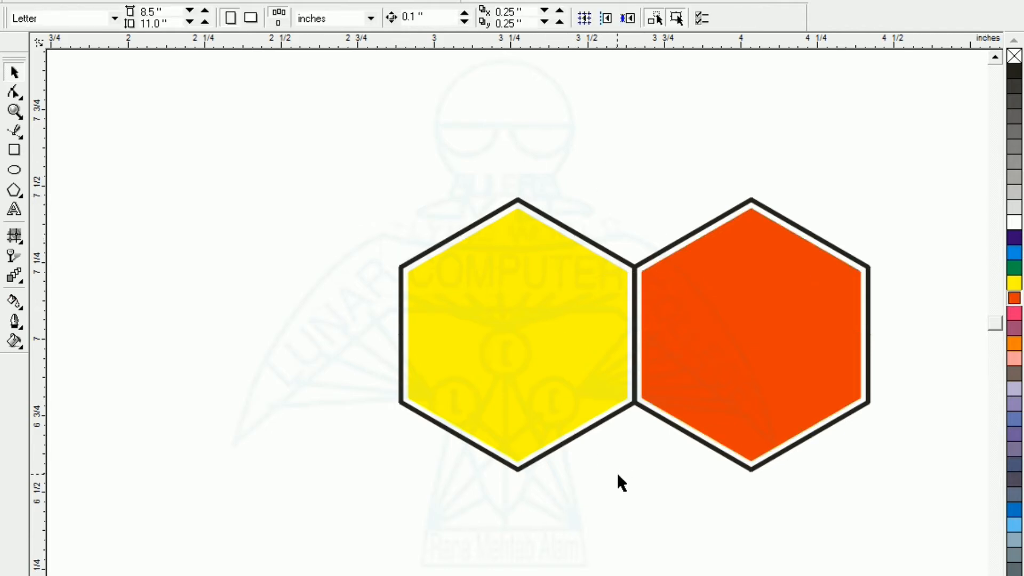
Copy the yellow hexagon pair upward so it nests in the notch between the yellow and red hexagons
{"action": "left_click_drag", "start_coordinate": [315, 162], "coordinate": [649, 506]}
{"action": "left_click_drag", "start_coordinate": [515, 339], "coordinate": [635, 128]}
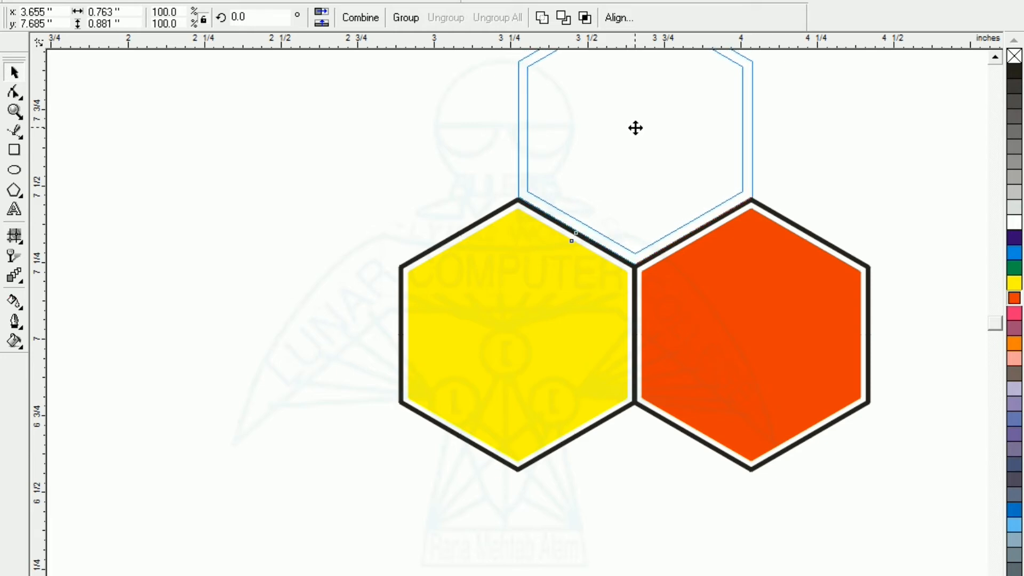
{"action": "mouse_move", "coordinate": [635, 128]}
{"action": "left_mouse_down"}
{"action": "mouse_move", "coordinate": [630, 113]}
{"action": "mouse_move", "coordinate": [635, 130]}
{"action": "left_mouse_up"}
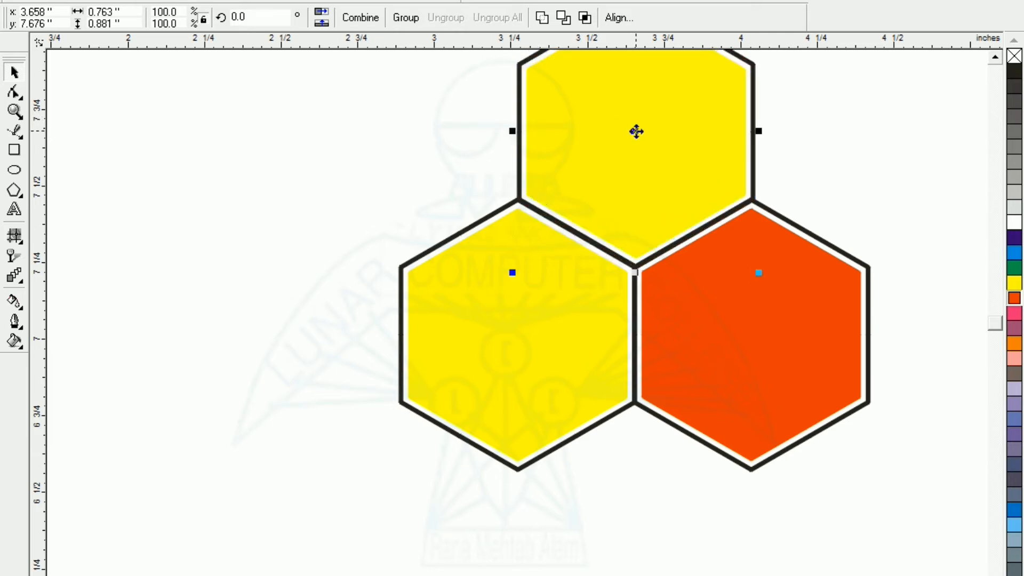
{"action": "left_click", "coordinate": [353, 193]}
{"action": "key", "text": "F3"}
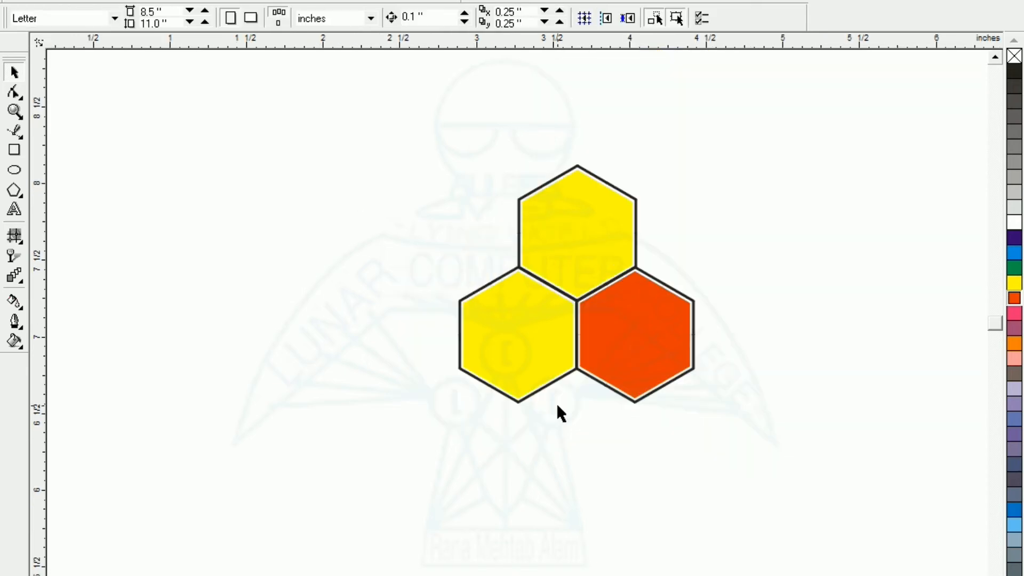
Surround the cluster with more hexagon copies to form a five-row honeycomb, and recolor the inner hexagons in blue, green, orange, pink, purple and yellow
{"action": "left_click_drag", "start_coordinate": [812, 252], "coordinate": [558, 452]}
{"action": "left_click_drag", "start_coordinate": [639, 335], "coordinate": [582, 436]}
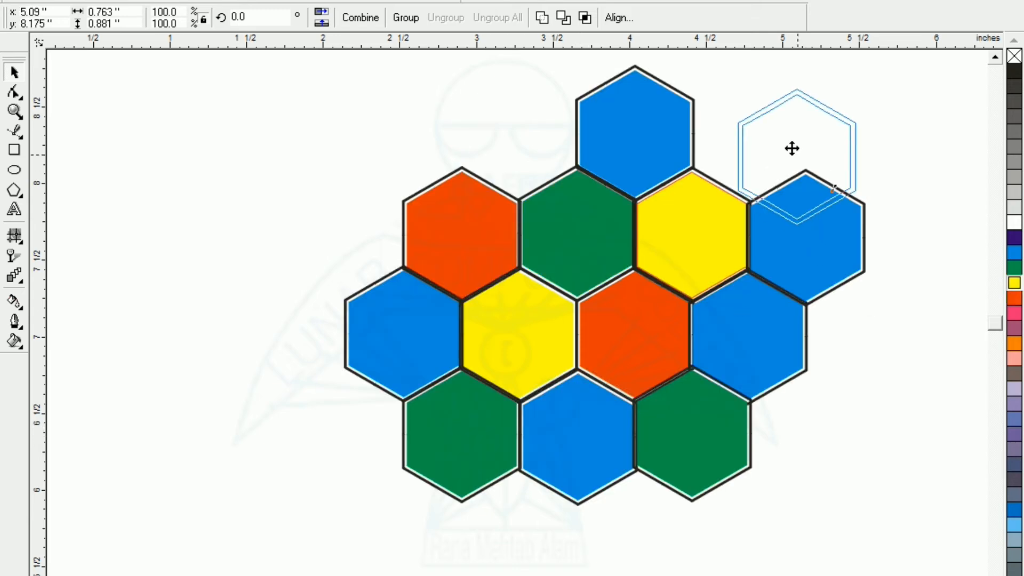
{"action": "left_click_drag", "start_coordinate": [791, 146], "coordinate": [336, 228]}
{"action": "left_click_drag", "start_coordinate": [345, 240], "coordinate": [290, 335]}
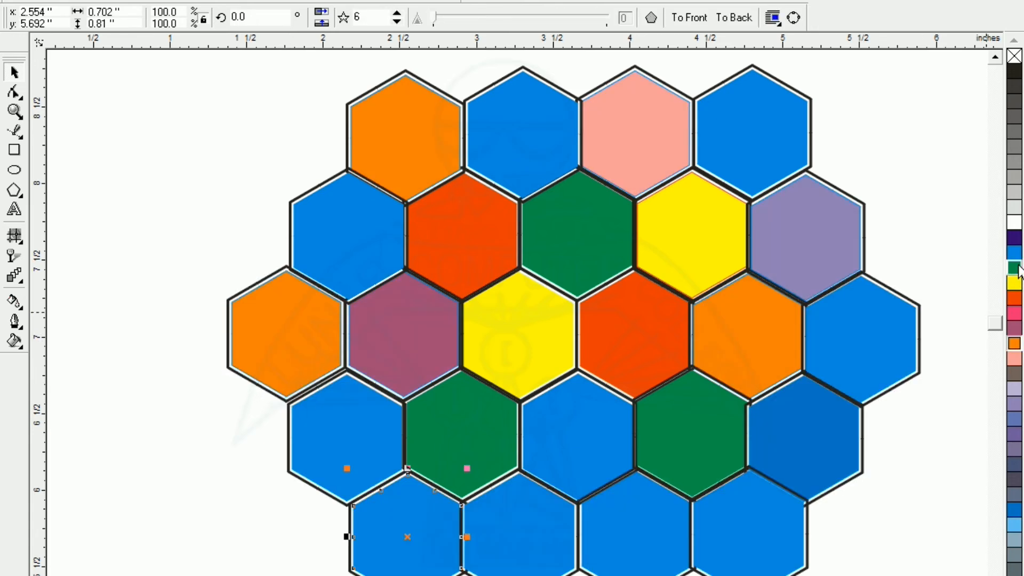
{"action": "left_click", "coordinate": [1014, 267]}
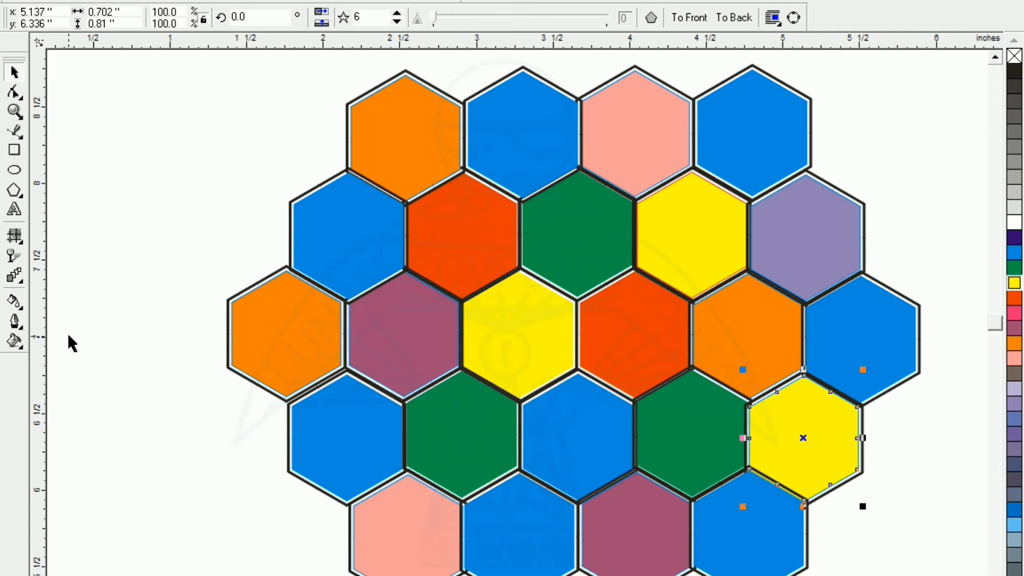
{"action": "left_click", "coordinate": [87, 283]}
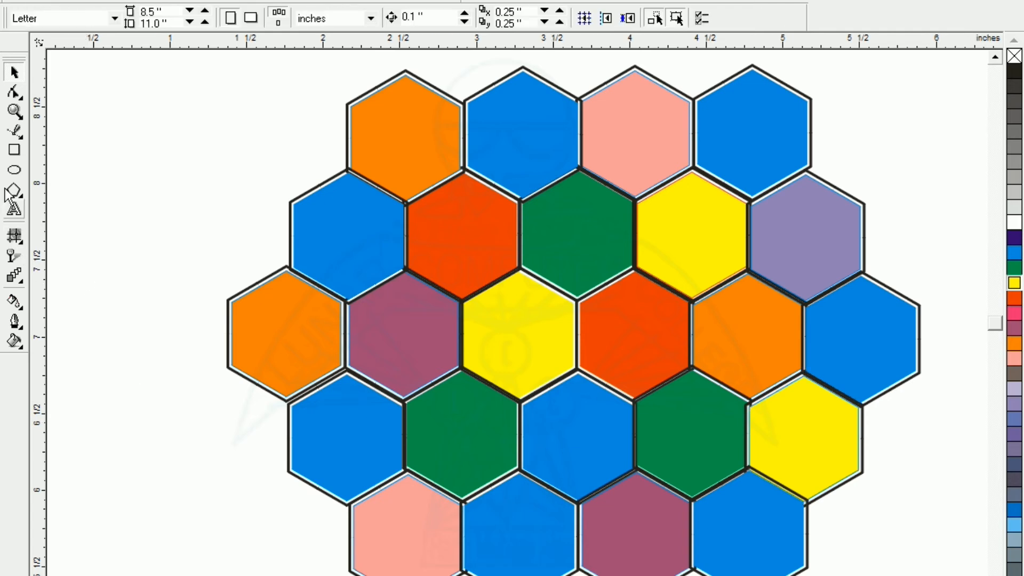
Draw a circle about 2.21 inches in diameter and move it over the middle of the honeycomb
{"action": "left_click", "coordinate": [15, 170]}
{"action": "left_click_drag", "start_coordinate": [79, 148], "coordinate": [394, 488]}
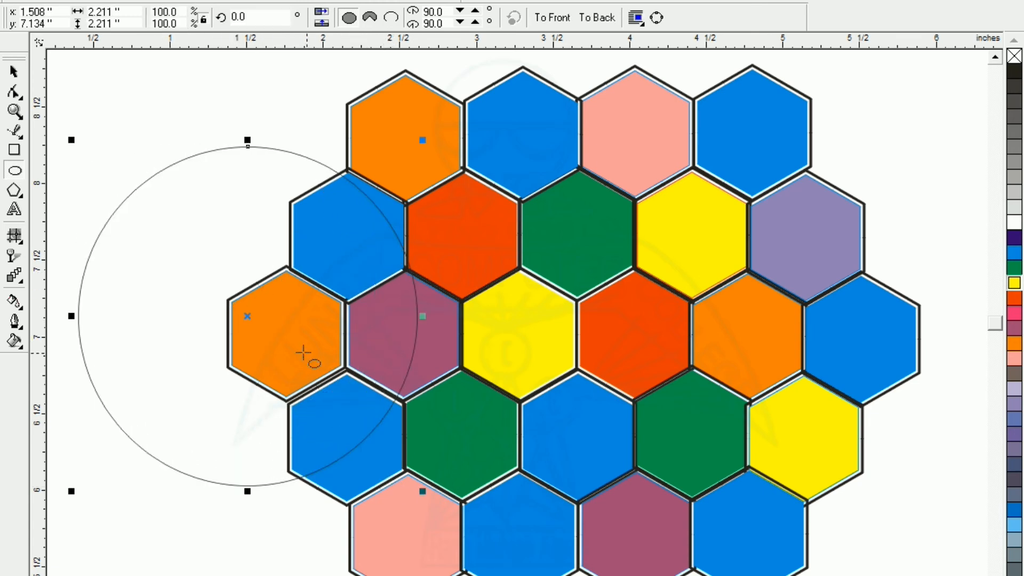
{"action": "left_click_drag", "start_coordinate": [253, 321], "coordinate": [586, 324]}
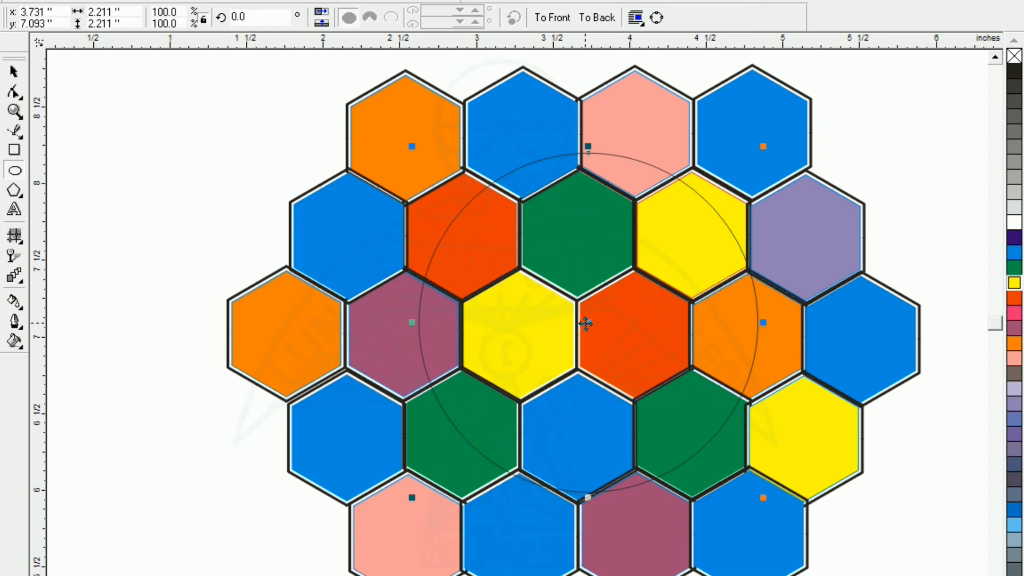
{"action": "left_click_drag", "start_coordinate": [585, 324], "coordinate": [574, 320]}
{"action": "key", "text": "F7"}
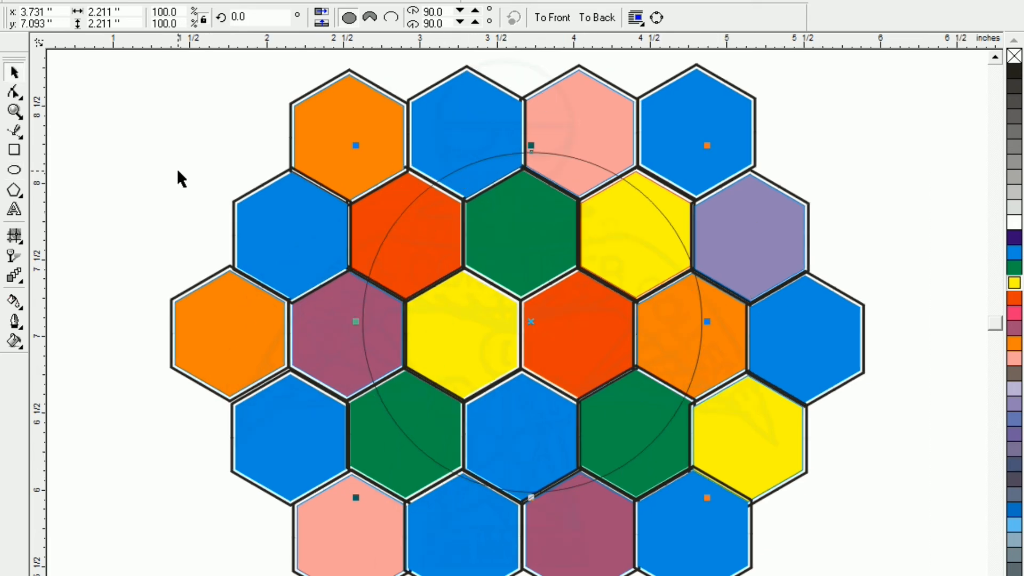
Choose the Fish Eye lens for the circle over the honeycomb and set its rate to 15%
{"action": "key", "text": "alt+F3"}
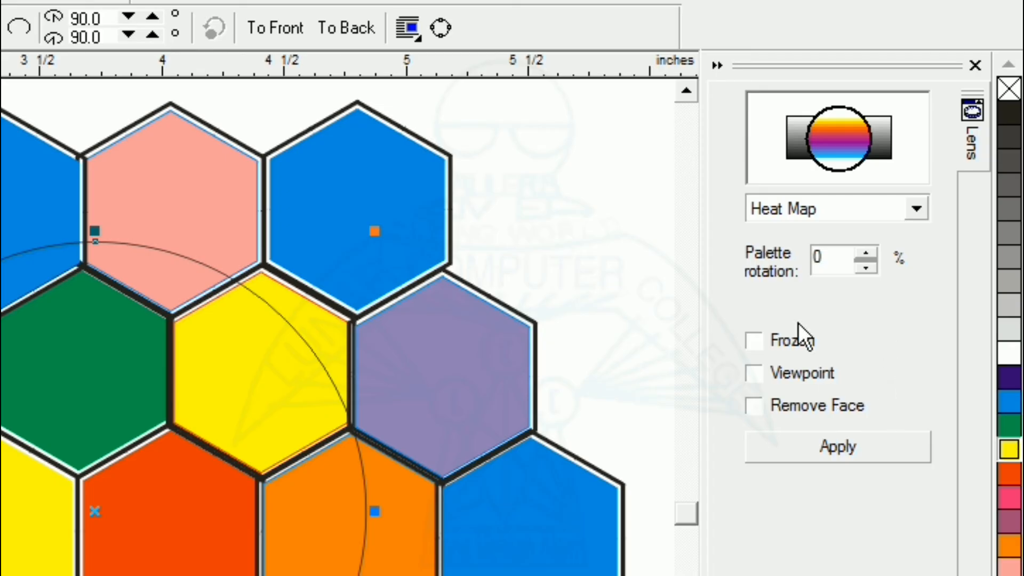
{"action": "left_click", "coordinate": [915, 207]}
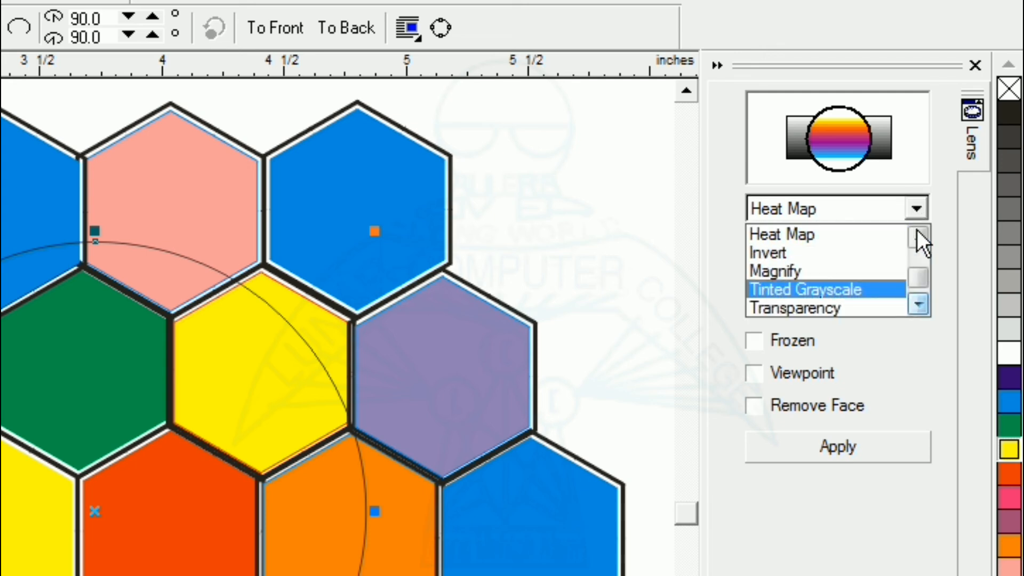
{"action": "left_click", "coordinate": [917, 230]}
{"action": "left_click", "coordinate": [917, 231]}
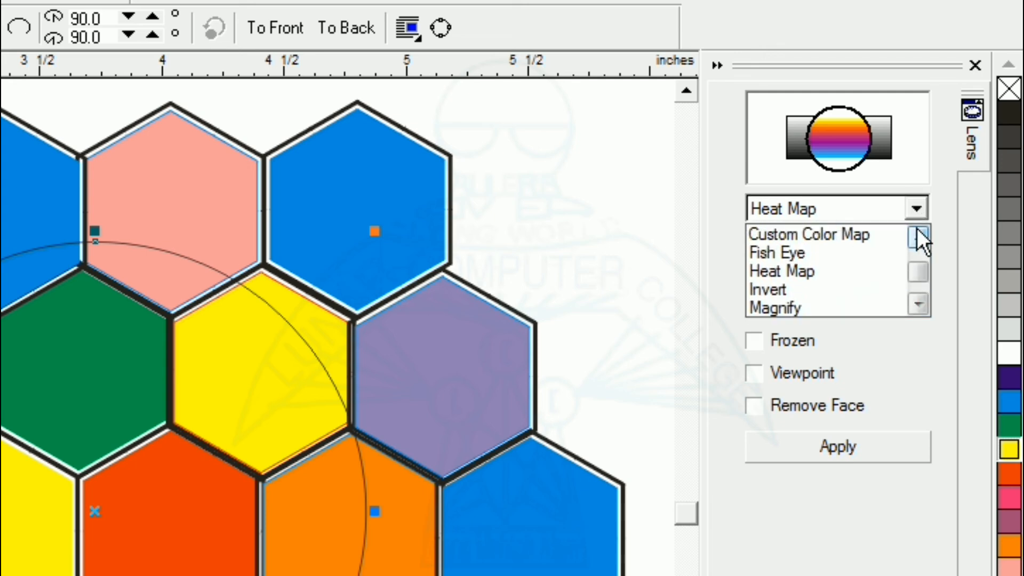
{"action": "left_click", "coordinate": [812, 250]}
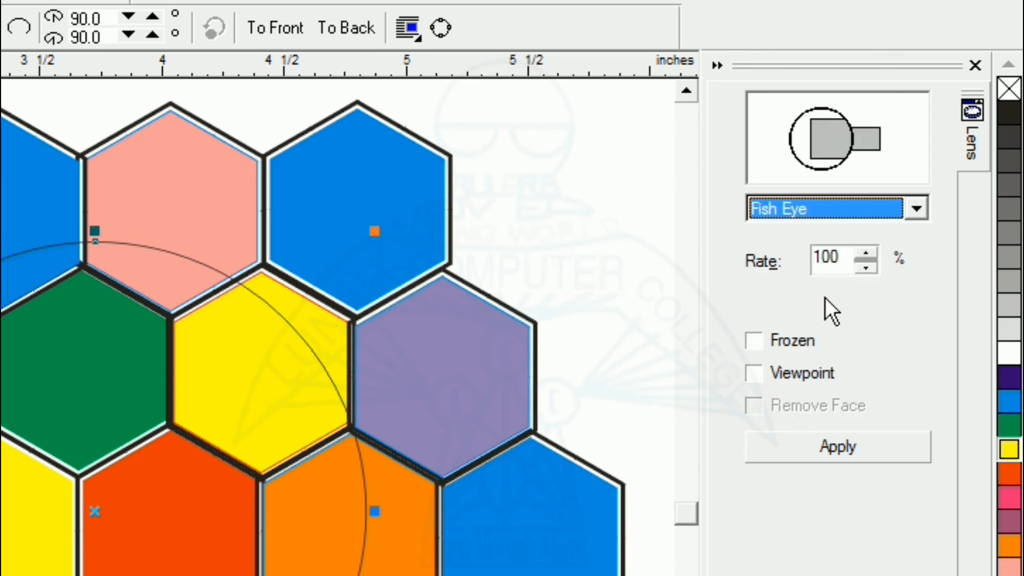
{"action": "key", "text": "Tab"}
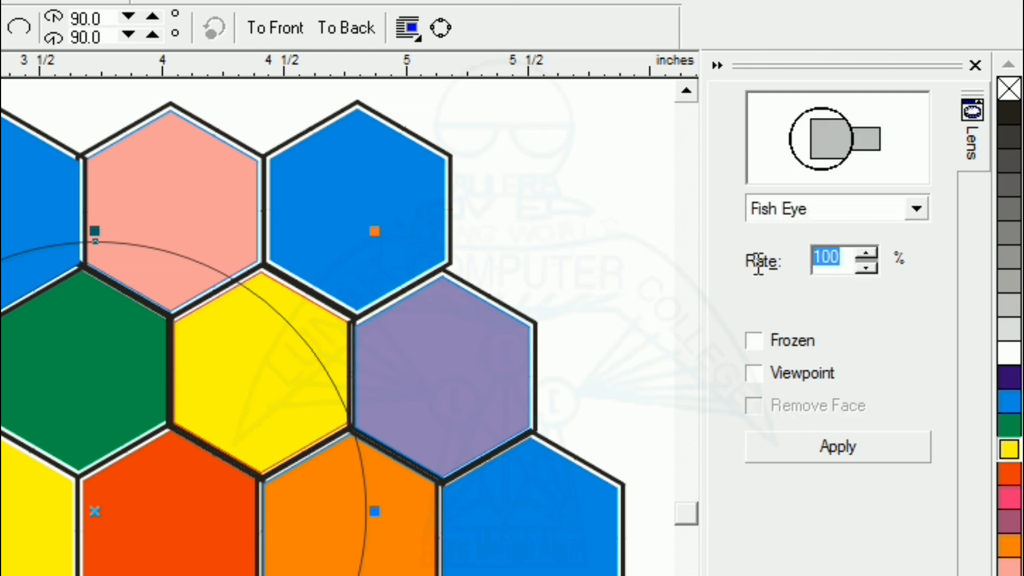
{"action": "type", "text": "15"}
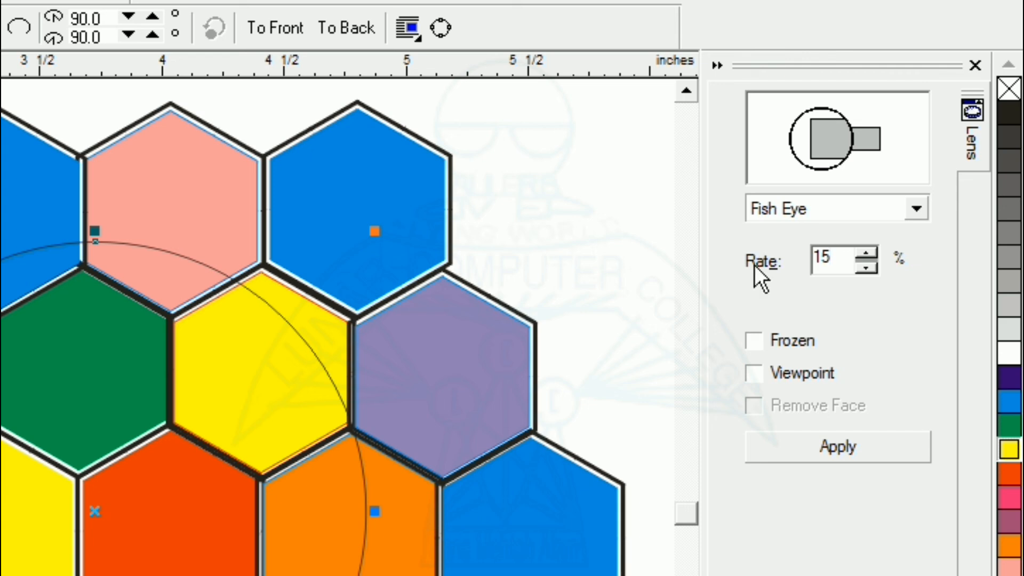
Enable Frozen and Viewpoint for the Fish Eye lens, apply it to the circle and close the lens settings
{"action": "left_click", "coordinate": [761, 337]}
{"action": "left_click", "coordinate": [759, 376]}
{"action": "left_click", "coordinate": [818, 443]}
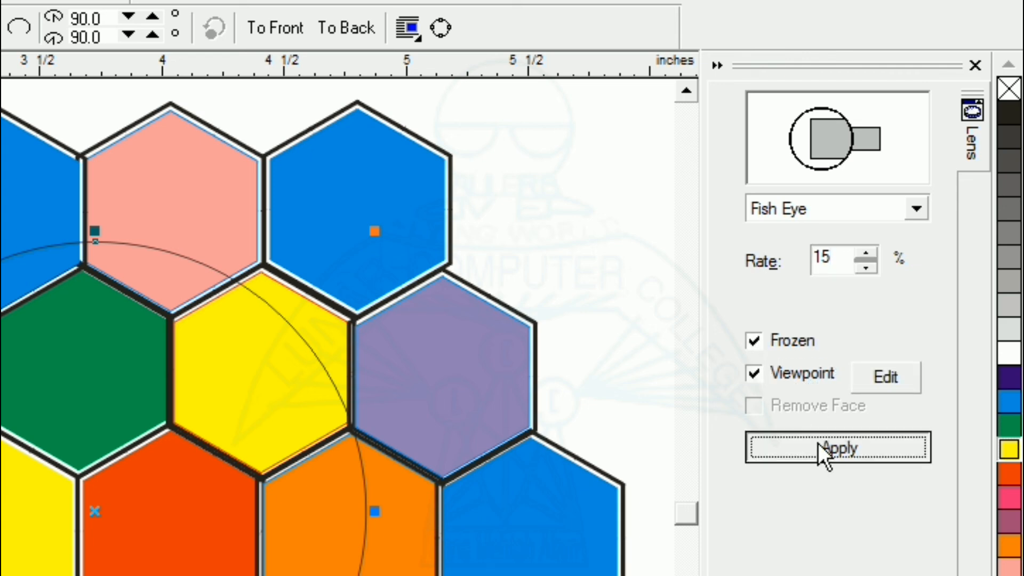
{"action": "left_click", "coordinate": [974, 66]}
Move the frozen lens circle off the honeycomb to the empty page area below it
{"action": "key", "text": "F3"}
{"action": "key", "text": "F3"}
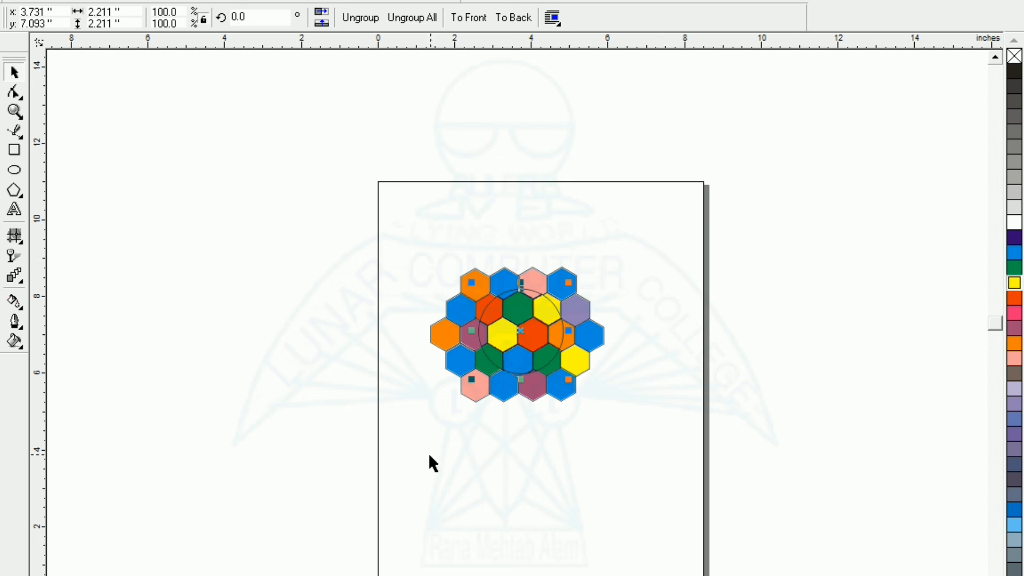
{"action": "left_click", "coordinate": [581, 381]}
{"action": "left_click_drag", "start_coordinate": [518, 338], "coordinate": [590, 500]}
Delete all the original honeycomb hexagons and move the lens ball back up to where the honeycomb was
{"action": "left_click", "coordinate": [425, 379]}
{"action": "left_click_drag", "start_coordinate": [390, 222], "coordinate": [646, 430]}
{"action": "key", "text": "Delete"}
{"action": "left_click_drag", "start_coordinate": [603, 502], "coordinate": [532, 345]}
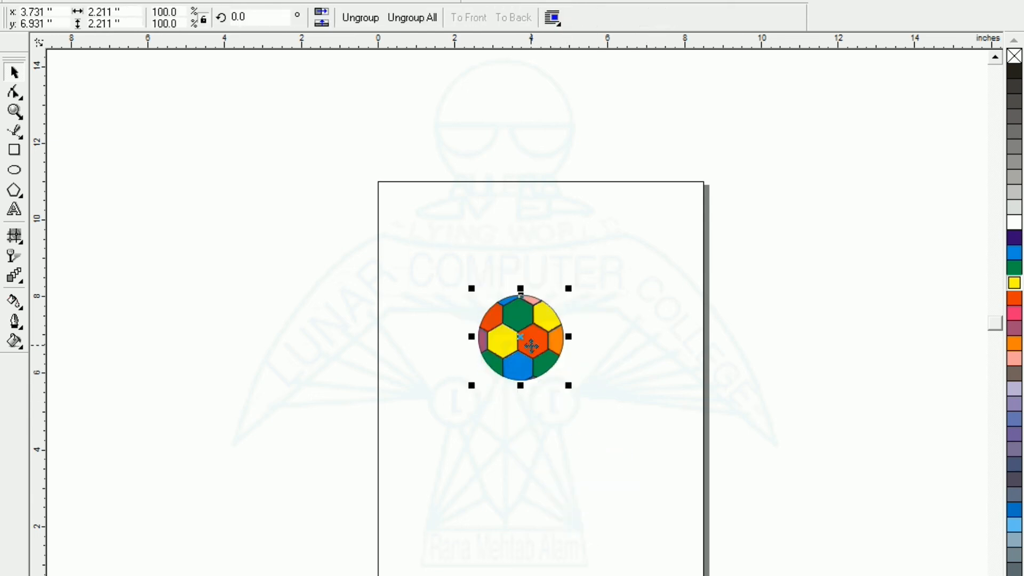
Deselect the ball and fit it to the view to examine the finished hexagon pattern up close
{"action": "key", "text": "shift+F2"}
{"action": "key", "text": "F3"}
{"action": "key", "text": "Escape"}
{"action": "left_click", "coordinate": [450, 366]}
{"action": "key", "text": "Escape"}
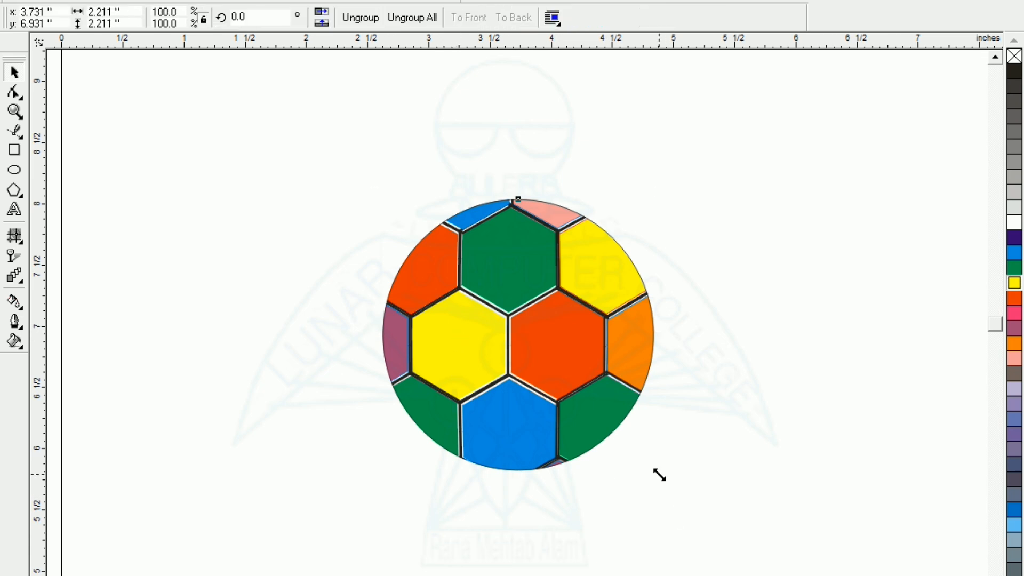
{"action": "key", "text": "F4"}
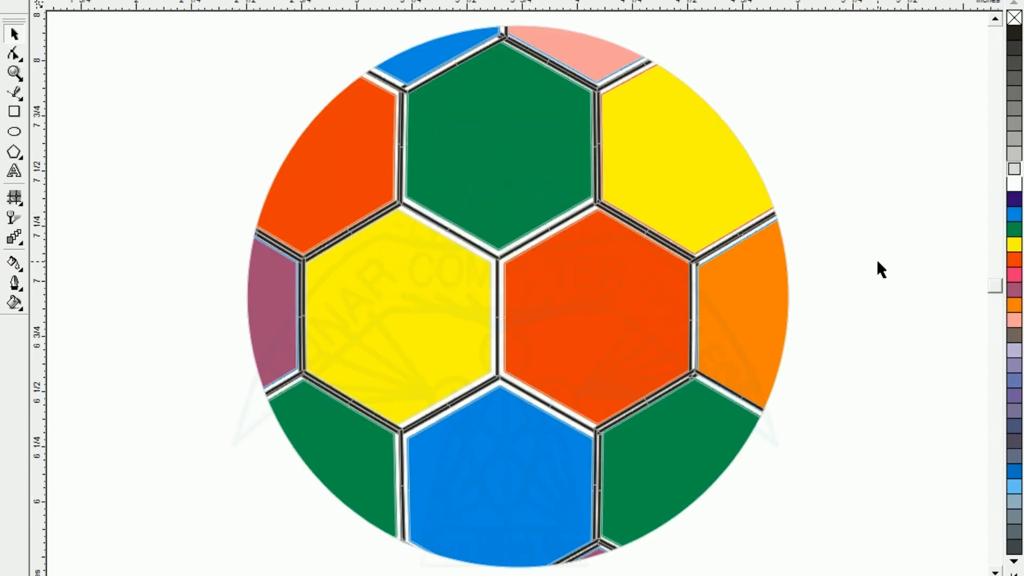